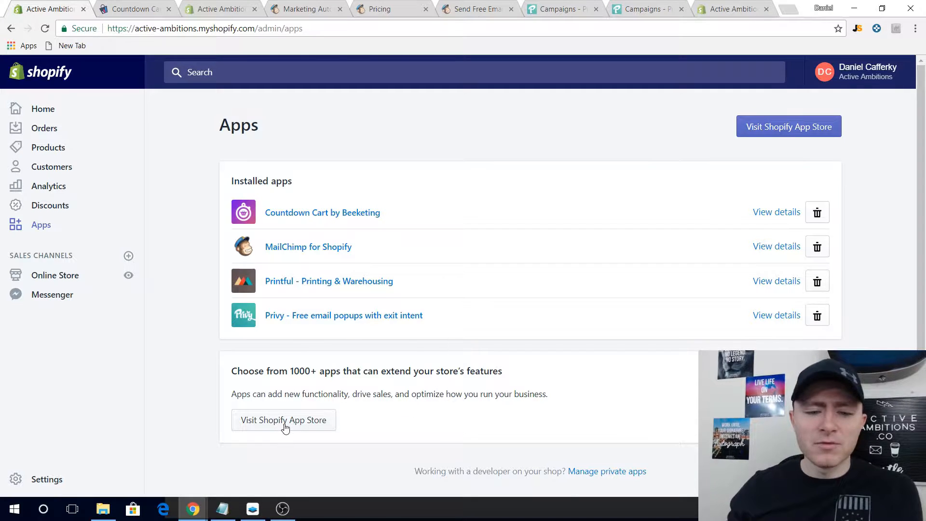
Step: Open the Shopify App Store in a new tab and browse its app categories and recommended apps
{"action": "right_click", "coordinate": [284, 423]}
{"action": "left_click", "coordinate": [248, 419]}
{"action": "left_click", "coordinate": [248, 418]}
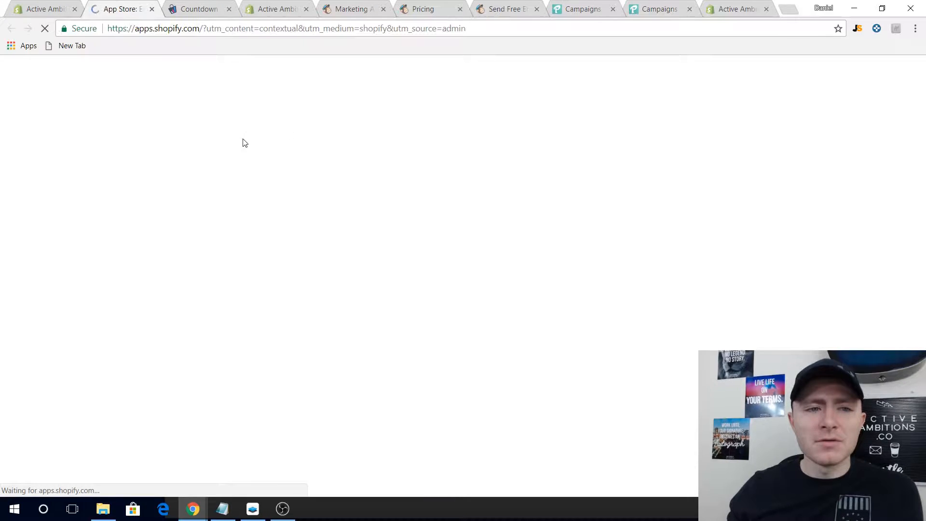
{"action": "left_click", "coordinate": [218, 183]}
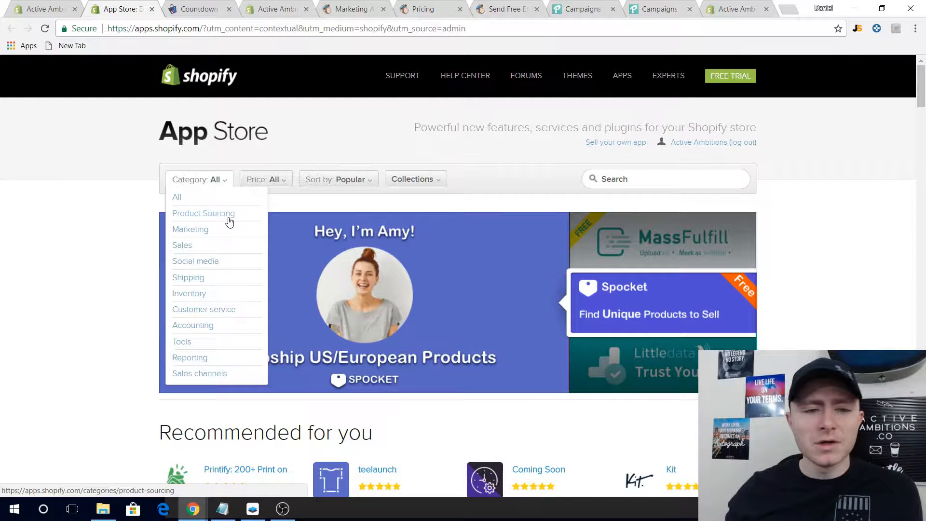
{"action": "scroll", "coordinate": [76, 263], "scroll_direction": "down", "scroll_amount": 6}
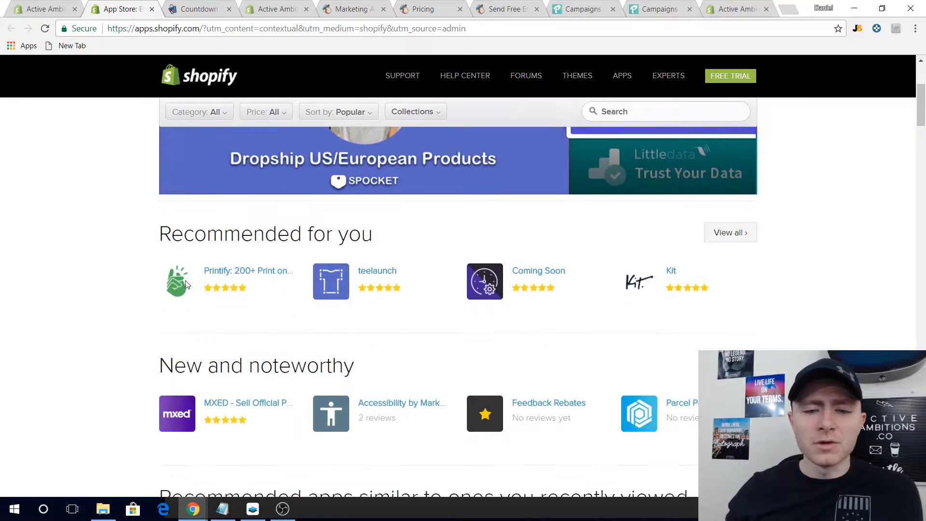
{"action": "scroll", "coordinate": [331, 225], "scroll_direction": "down", "scroll_amount": 4}
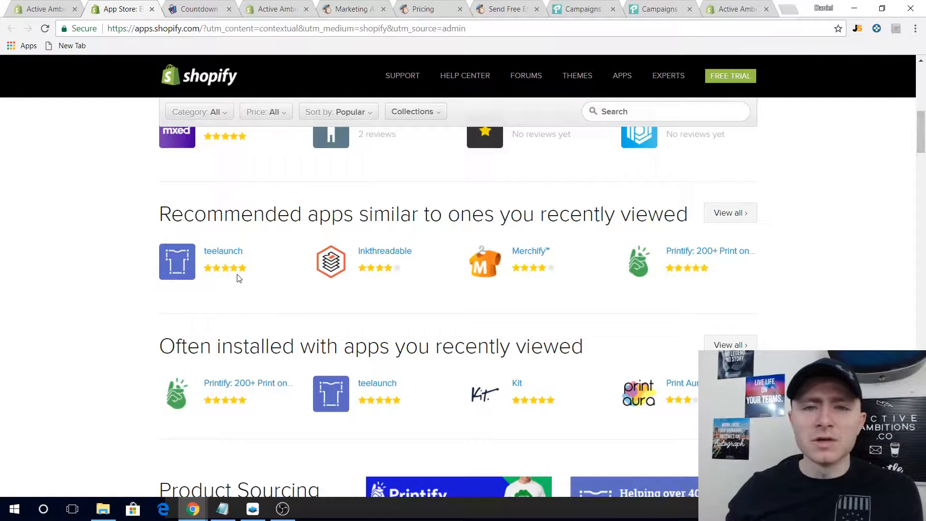
{"action": "scroll", "coordinate": [237, 278], "scroll_direction": "up", "scroll_amount": 10}
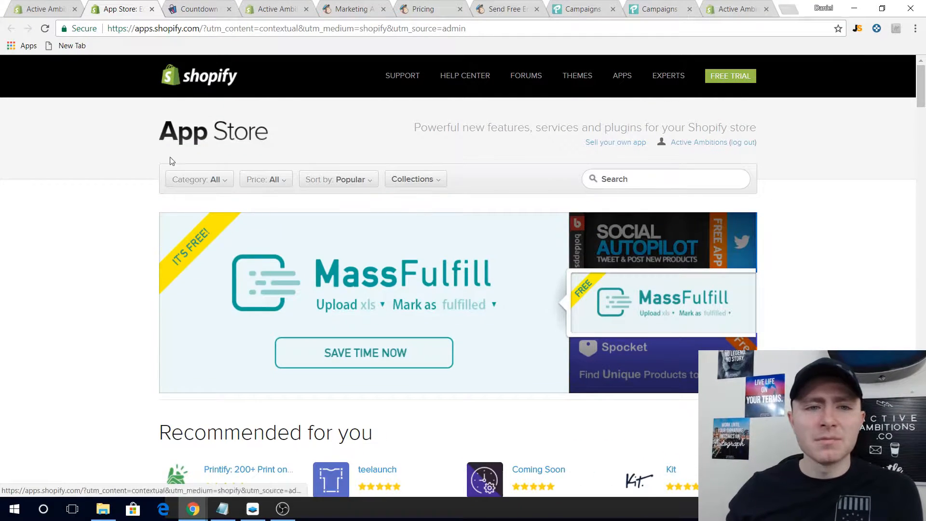
Step: Open Countdown Cart by Beeketing from the store's installed apps and review its Countdown Timer message and clock settings
{"action": "left_click", "coordinate": [46, 9]}
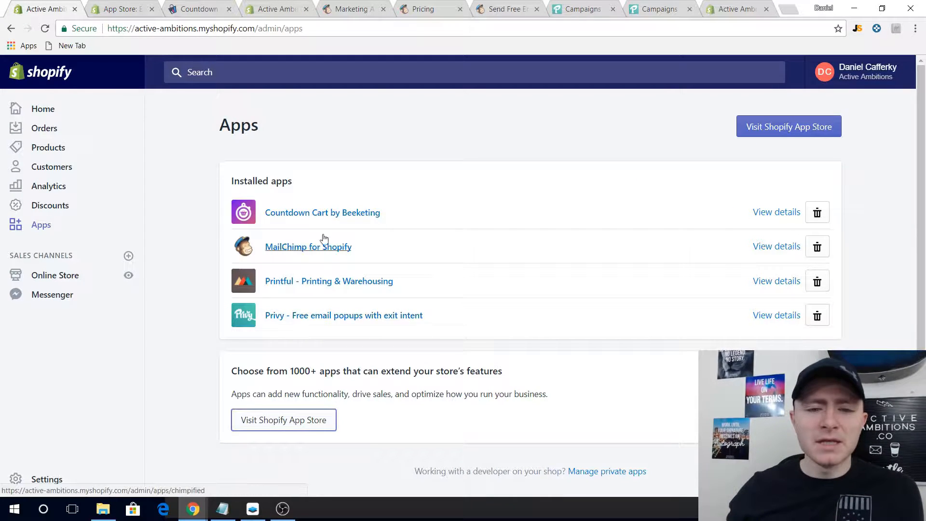
{"action": "left_click", "coordinate": [306, 214]}
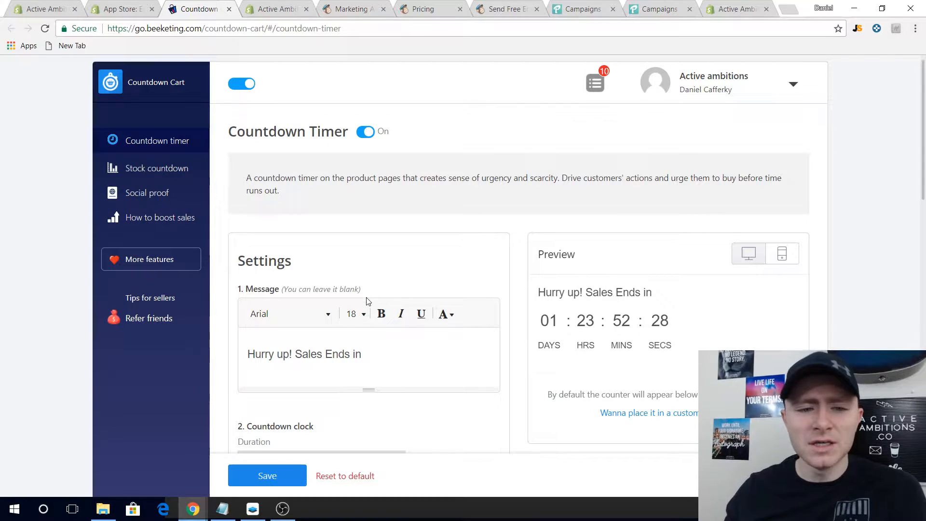
{"action": "scroll", "coordinate": [368, 304], "scroll_direction": "down", "scroll_amount": 1}
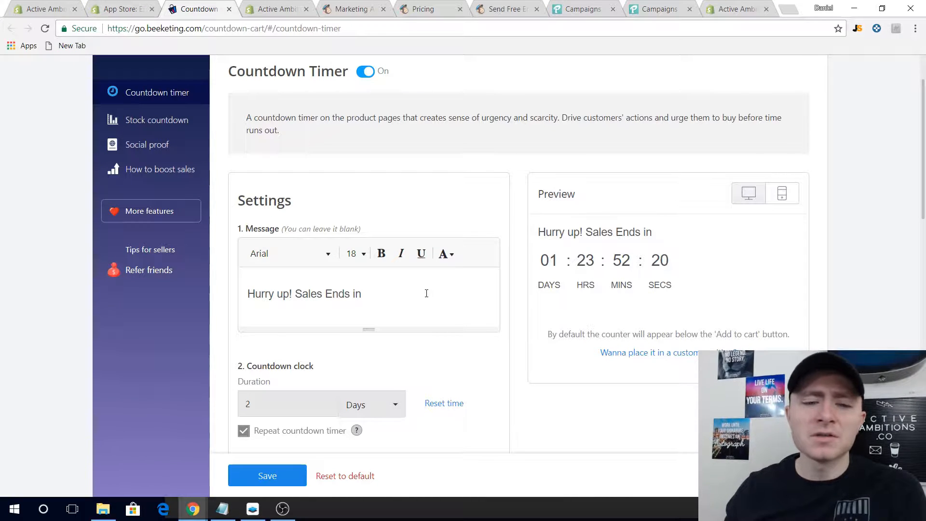
{"action": "scroll", "coordinate": [428, 293], "scroll_direction": "down", "scroll_amount": 4}
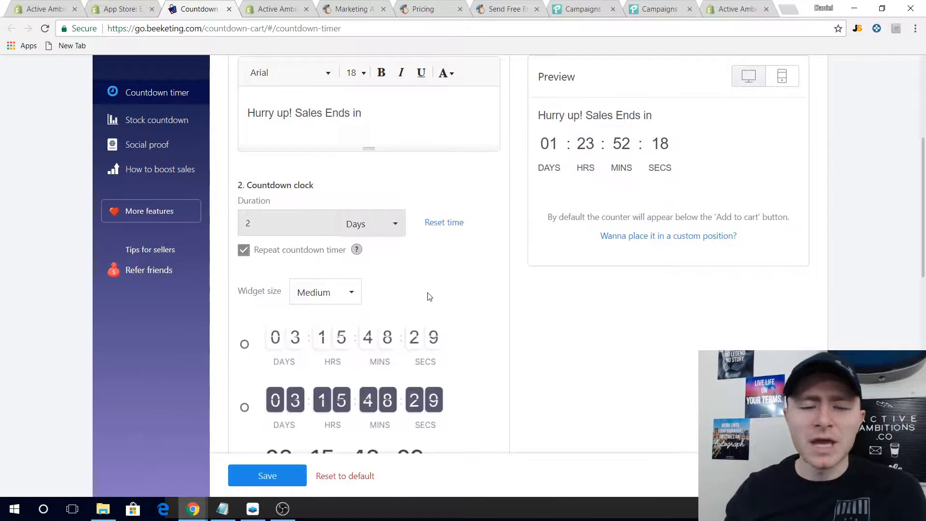
Step: Review Countdown Cart's Stock countdown settings and its Social Proof widget settings
{"action": "left_click", "coordinate": [167, 122]}
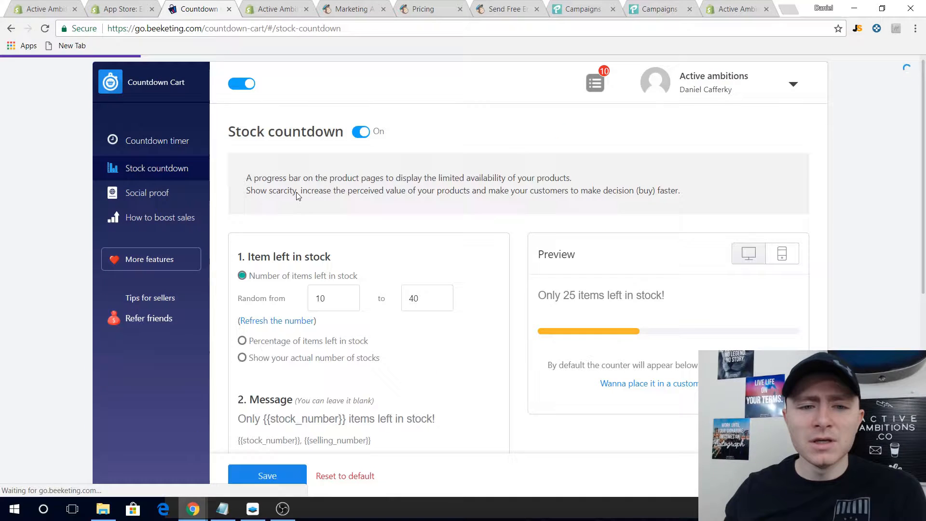
{"action": "scroll", "coordinate": [345, 243], "scroll_direction": "down", "scroll_amount": 1}
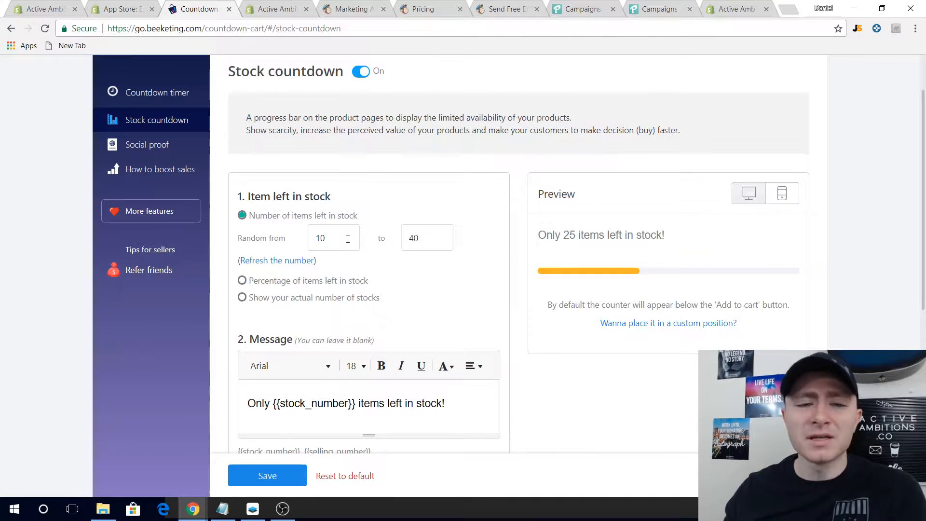
{"action": "scroll", "coordinate": [352, 280], "scroll_direction": "down", "scroll_amount": 1}
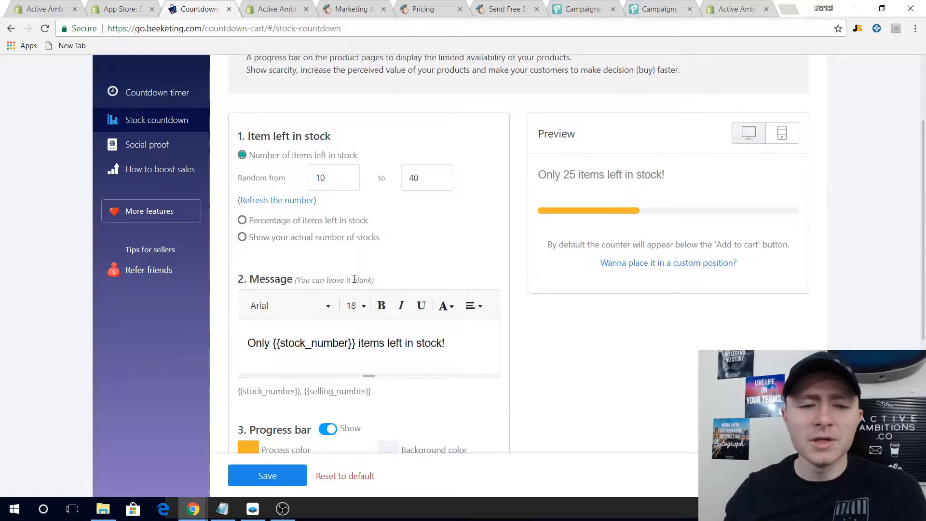
{"action": "left_click", "coordinate": [157, 153]}
{"action": "scroll", "coordinate": [379, 261], "scroll_direction": "down", "scroll_amount": 1}
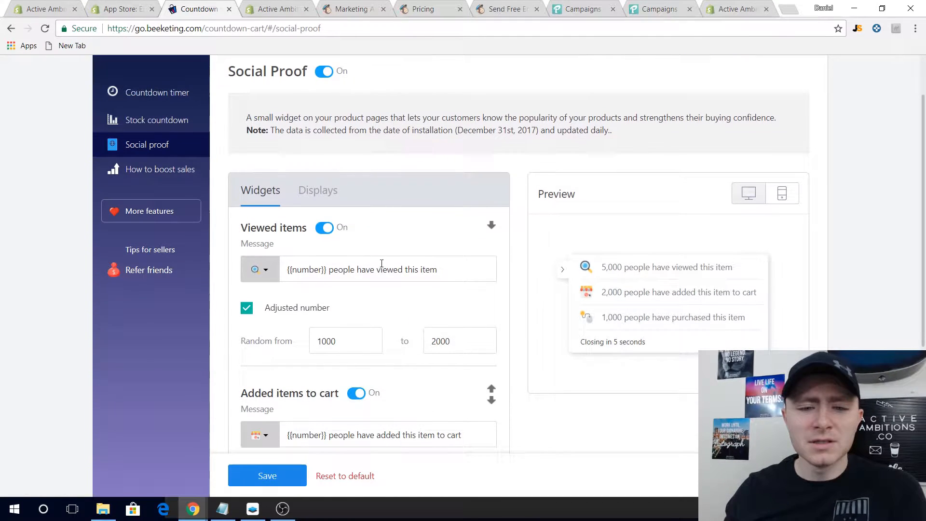
{"action": "scroll", "coordinate": [372, 290], "scroll_direction": "down", "scroll_amount": 1}
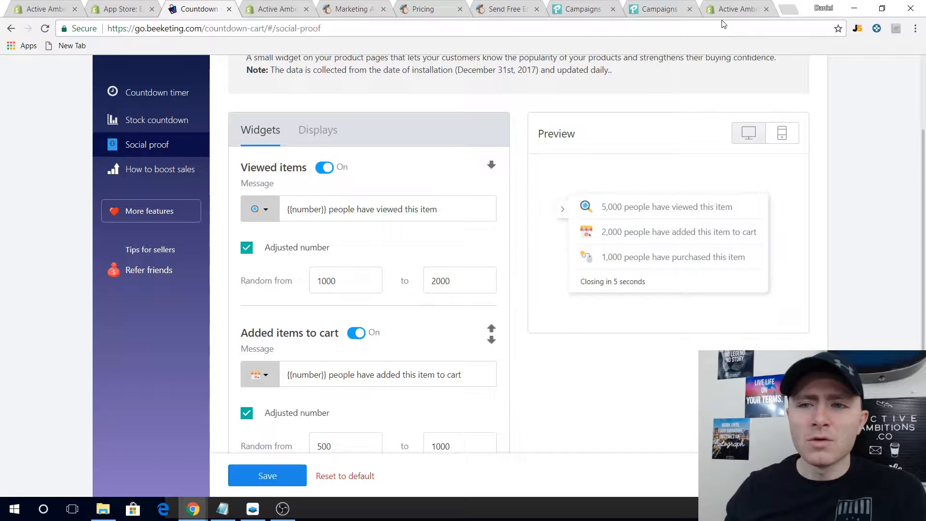
Step: Open activeambitions.co in a new tab and view the Hustle 24.7.365 shirt from the Men's collection
{"action": "left_click", "coordinate": [790, 10]}
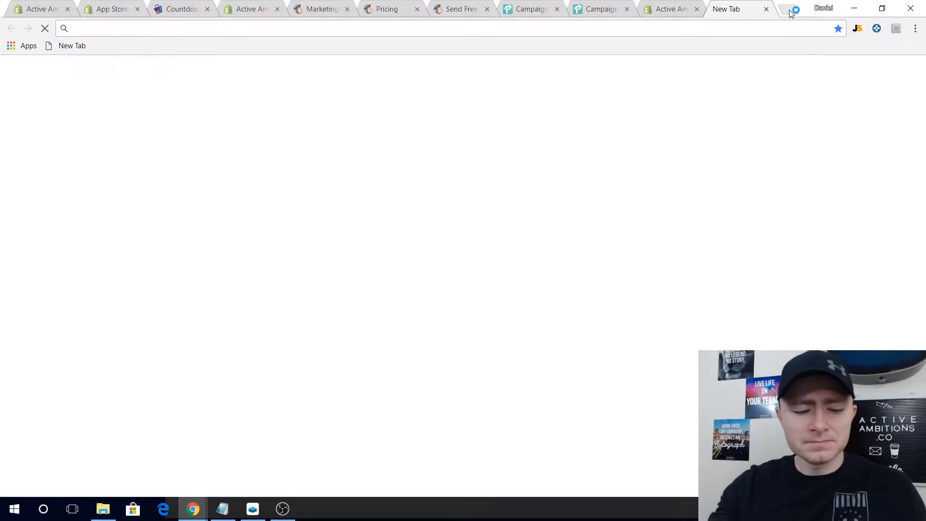
{"action": "type", "text": "activeambitions.co"}
{"action": "key", "text": "Return"}
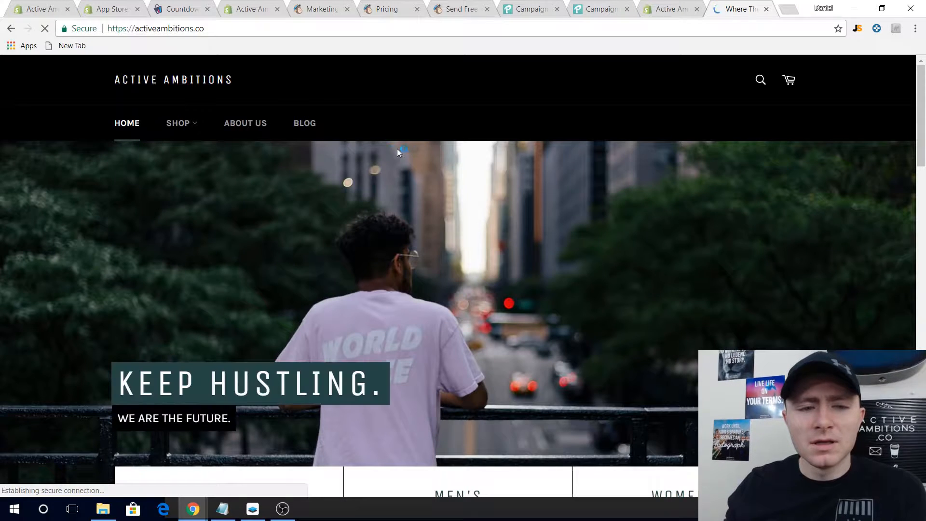
{"action": "mouse_move", "coordinate": [178, 124]}
{"action": "left_click", "coordinate": [187, 165]}
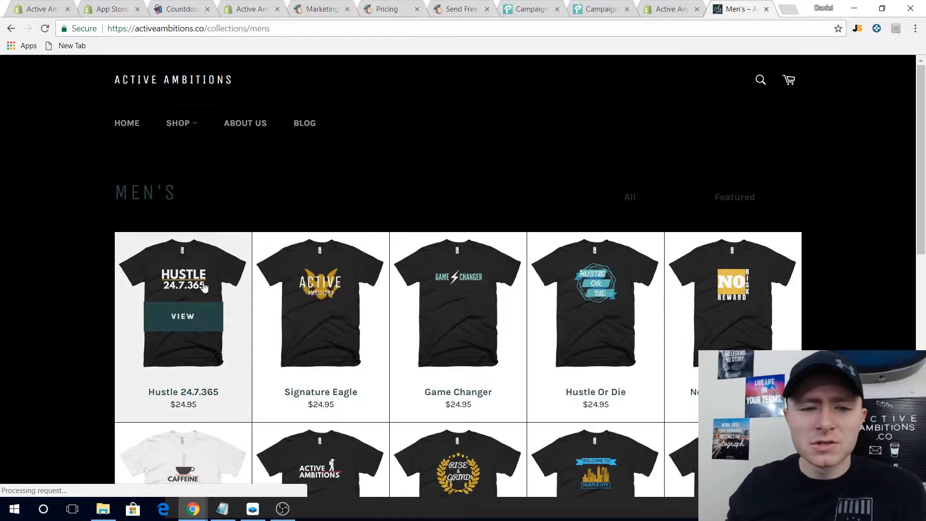
{"action": "left_click", "coordinate": [204, 287]}
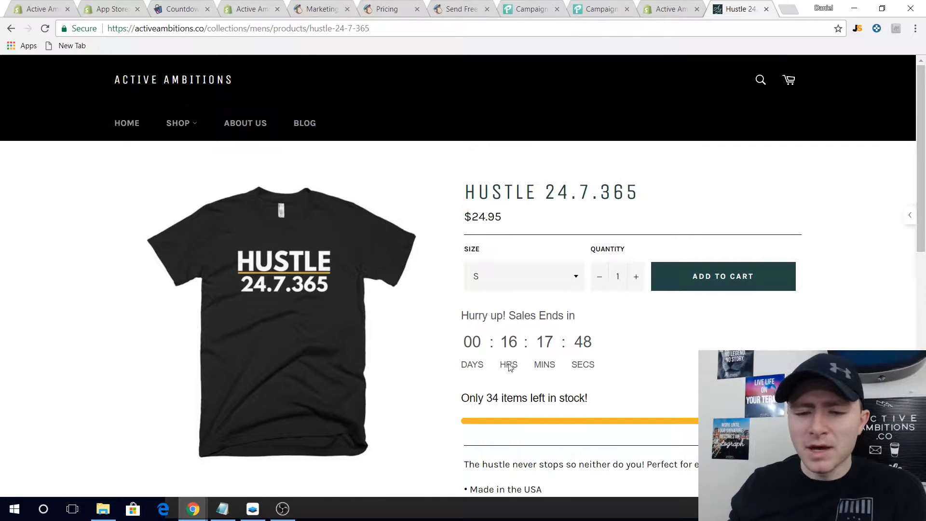
Step: Examine the items-left-in-stock message on the product page, then expand and collapse the social proof widget
{"action": "left_click_drag", "start_coordinate": [461, 401], "coordinate": [606, 404]}
{"action": "left_click", "coordinate": [621, 398]}
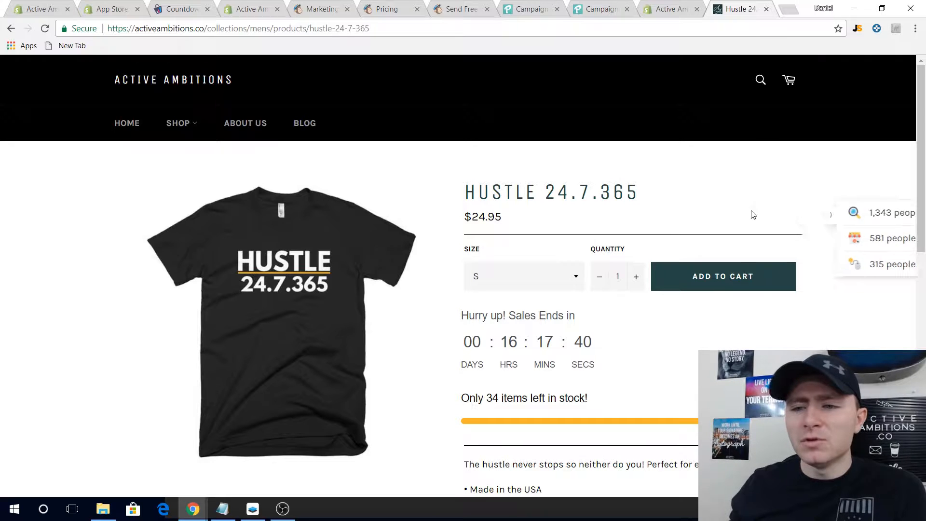
{"action": "left_click", "coordinate": [906, 215]}
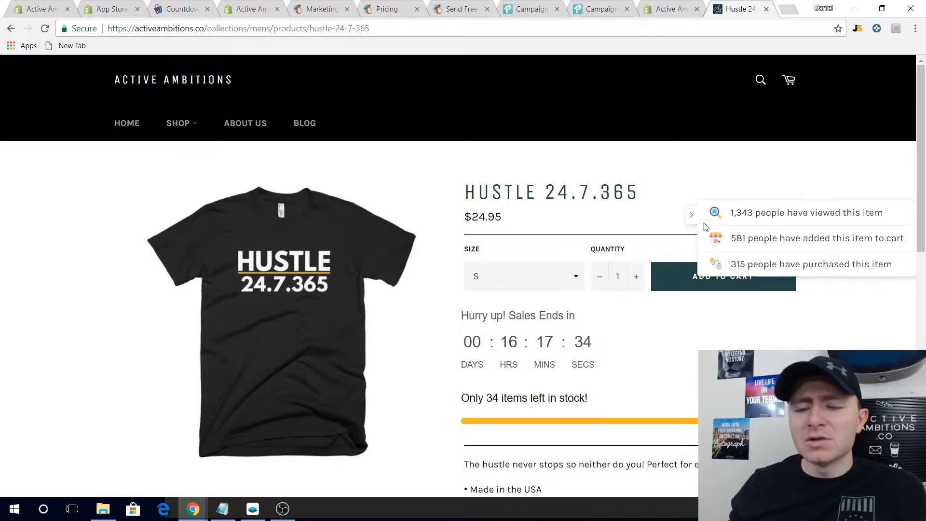
{"action": "left_click", "coordinate": [692, 215]}
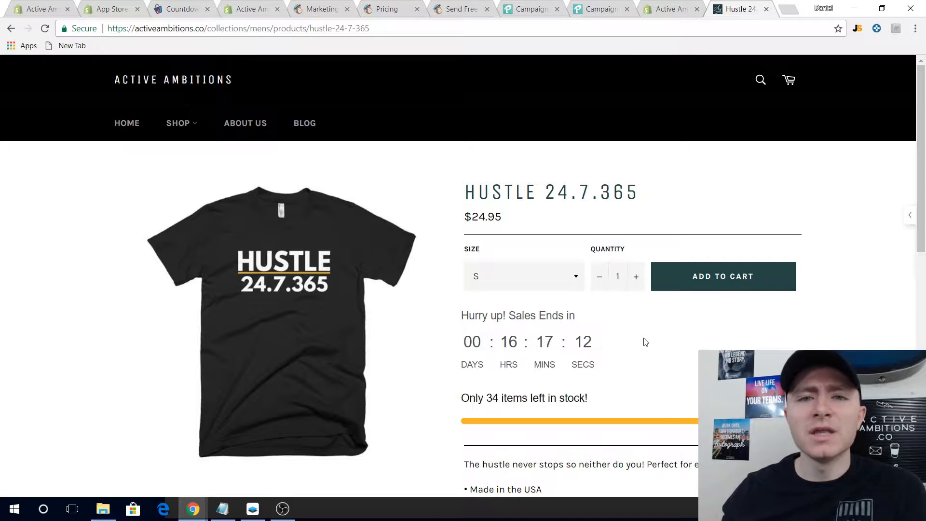
Step: Switch to the MailChimp website and compare the plans on its pricing page
{"action": "left_click", "coordinate": [309, 10]}
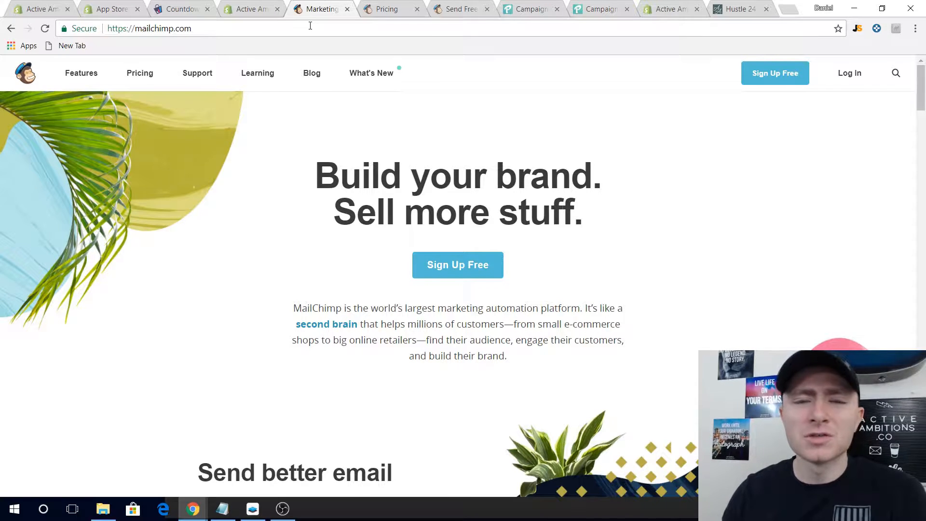
{"action": "left_click", "coordinate": [386, 11]}
{"action": "scroll", "coordinate": [210, 285], "scroll_direction": "down", "scroll_amount": 2}
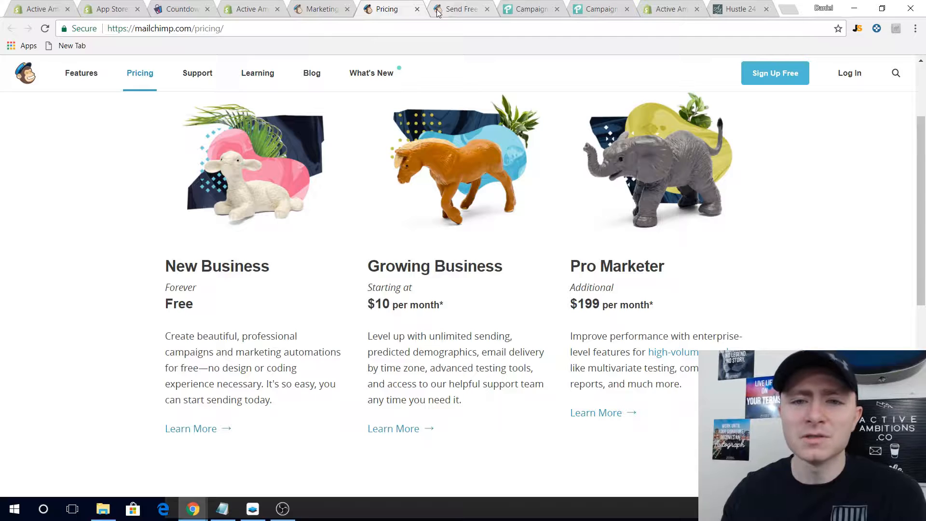
Step: Read through MailChimp's Forever Free plan page, covering its limits, automation, sign-up forms, templates, reports and upgrade option
{"action": "left_click", "coordinate": [438, 13]}
{"action": "scroll", "coordinate": [504, 213], "scroll_direction": "up", "scroll_amount": 1}
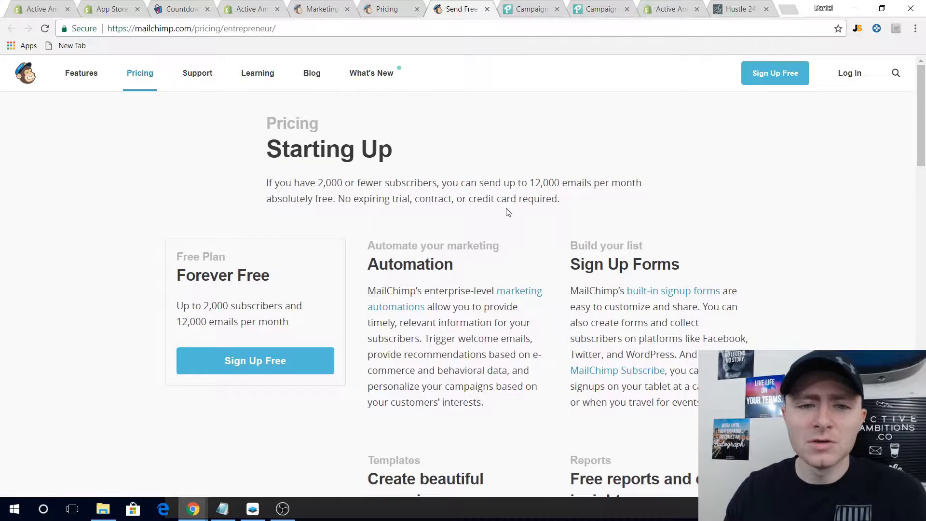
{"action": "scroll", "coordinate": [503, 260], "scroll_direction": "down", "scroll_amount": 1}
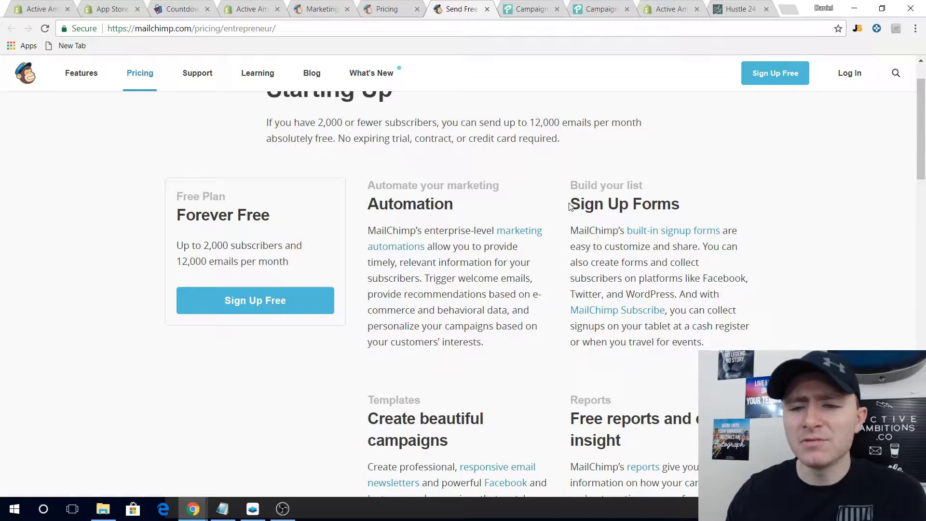
{"action": "scroll", "coordinate": [570, 208], "scroll_direction": "down", "scroll_amount": 4}
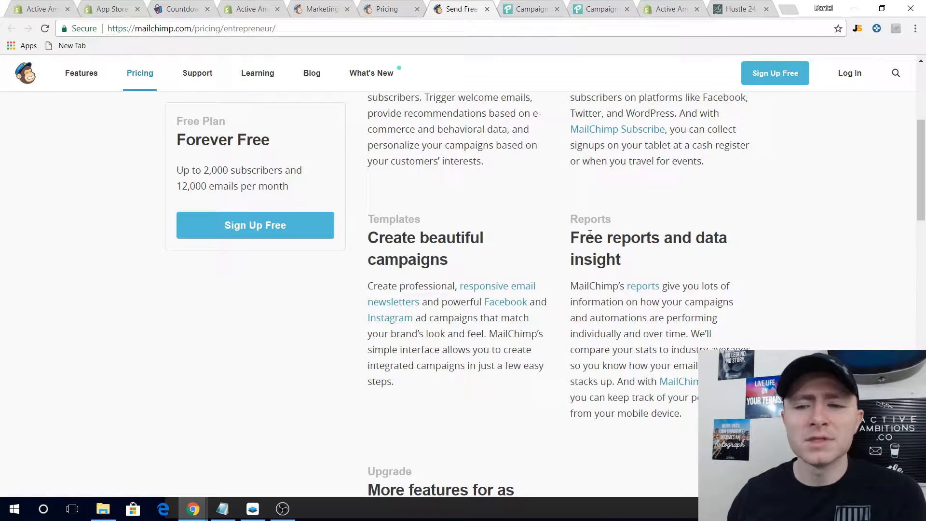
{"action": "scroll", "coordinate": [590, 234], "scroll_direction": "down", "scroll_amount": 1}
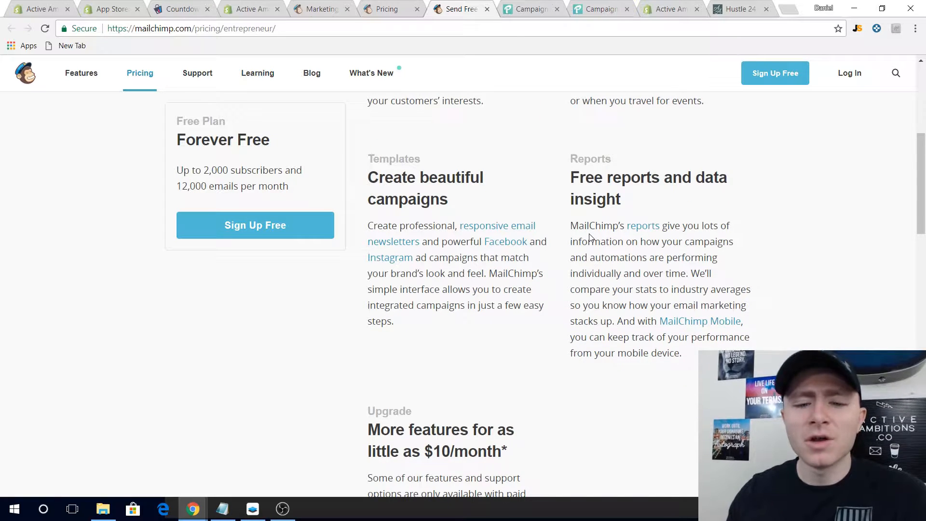
{"action": "scroll", "coordinate": [590, 237], "scroll_direction": "down", "scroll_amount": 1}
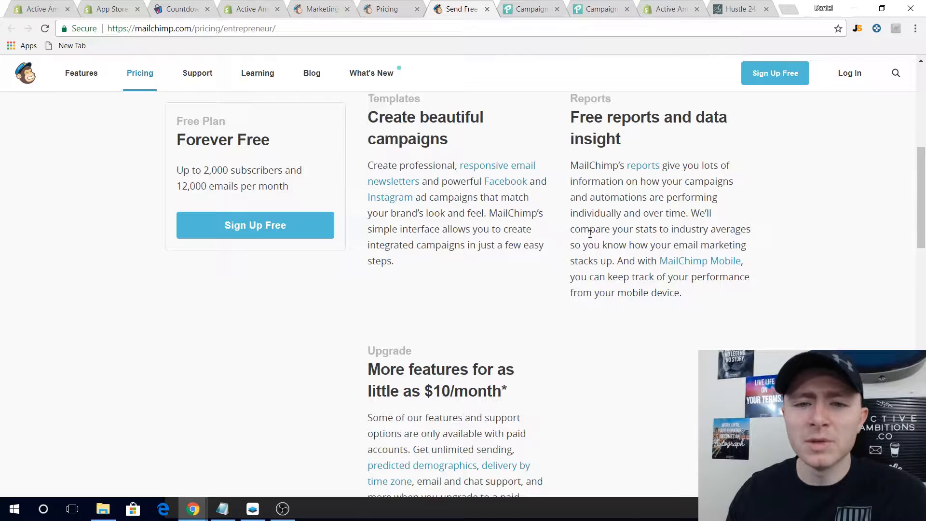
{"action": "scroll", "coordinate": [589, 234], "scroll_direction": "down", "scroll_amount": 1}
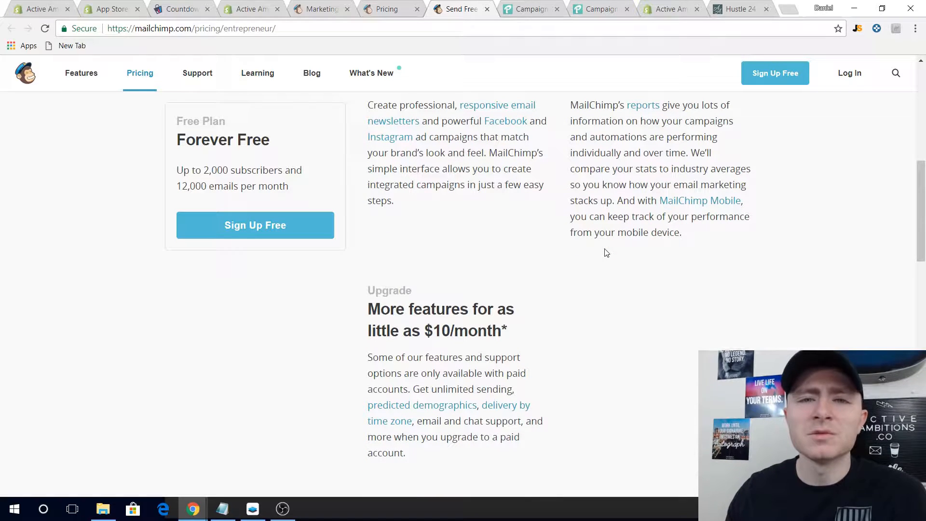
{"action": "scroll", "coordinate": [608, 254], "scroll_direction": "down", "scroll_amount": 2}
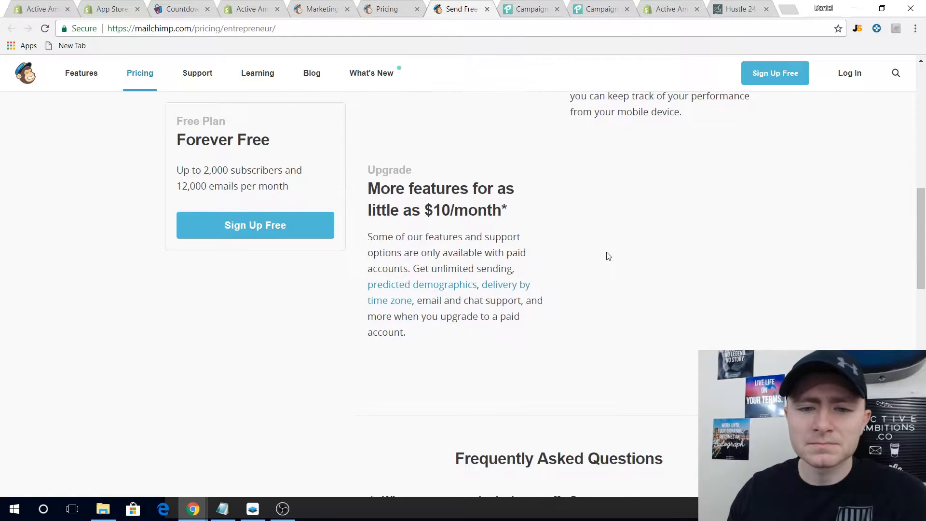
{"action": "scroll", "coordinate": [608, 256], "scroll_direction": "up", "scroll_amount": 1}
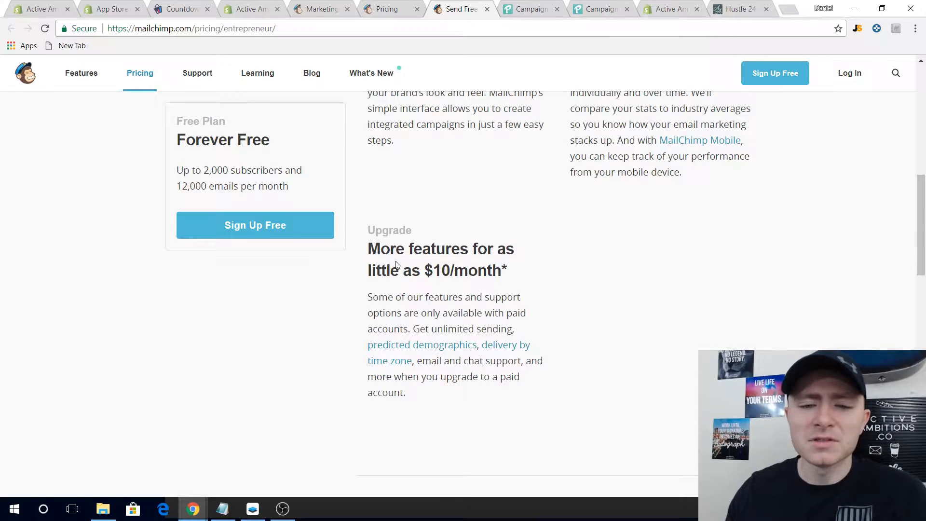
Step: Return to the store's installed apps, open MailChimp for Shopify and highlight the Abandoned cart email heading
{"action": "left_click", "coordinate": [95, 10]}
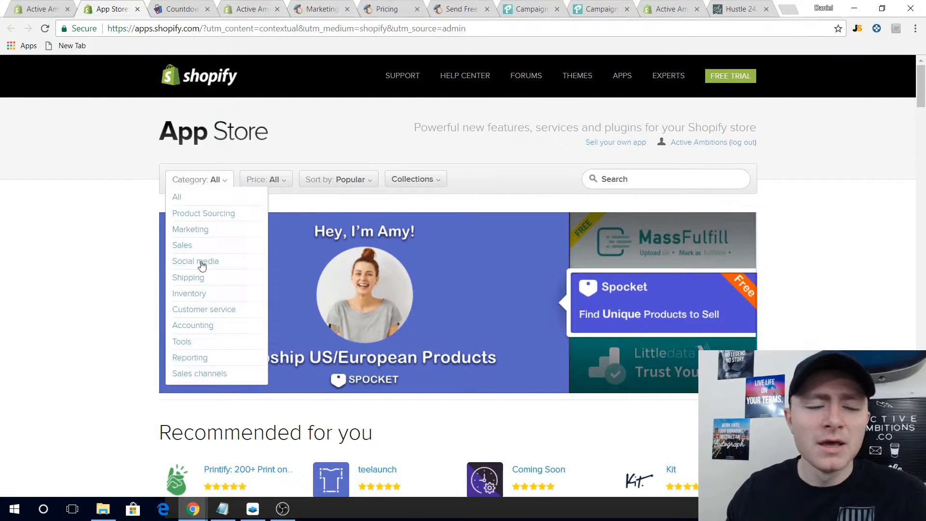
{"action": "left_click", "coordinate": [42, 10]}
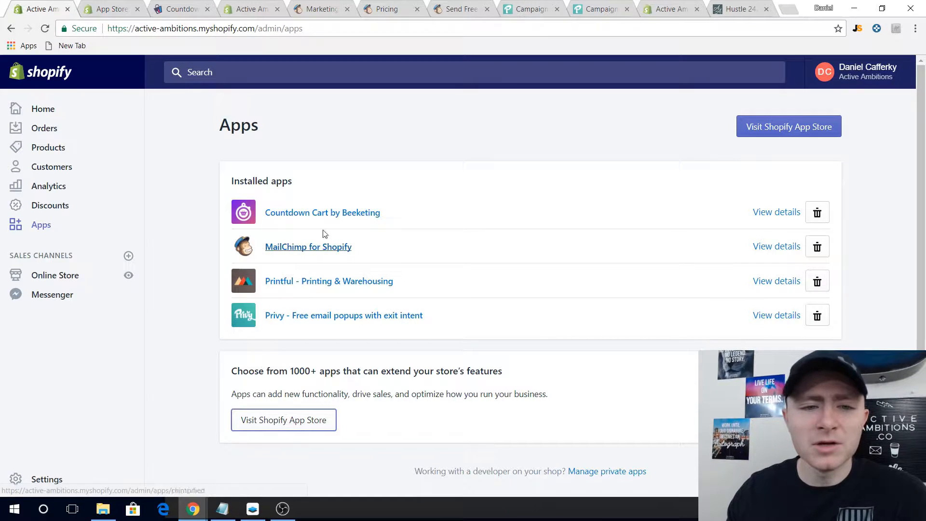
{"action": "left_click", "coordinate": [292, 249]}
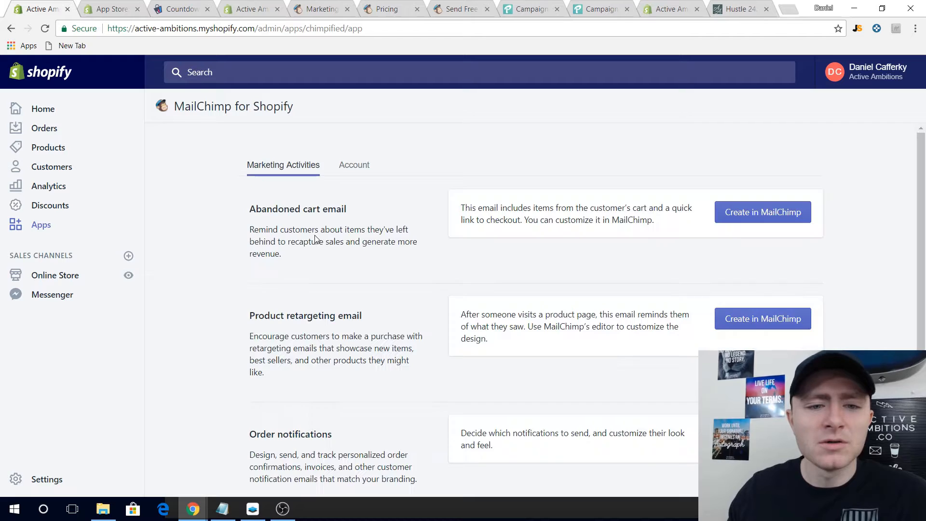
{"action": "left_click_drag", "start_coordinate": [248, 209], "coordinate": [380, 215]}
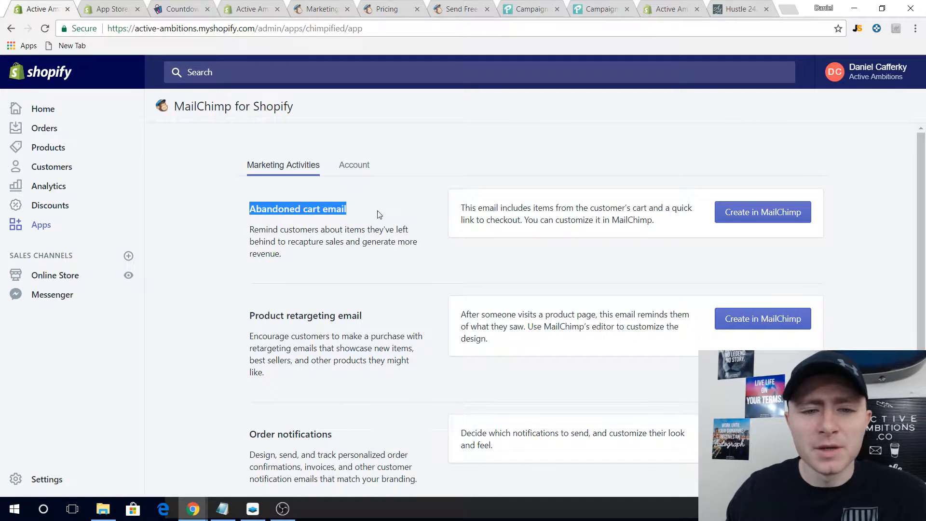
Step: Look over the product retargeting email and order notification options in MailChimp for Shopify
{"action": "scroll", "coordinate": [339, 259], "scroll_direction": "down", "scroll_amount": 1}
{"action": "scroll", "coordinate": [339, 259], "scroll_direction": "down", "scroll_amount": 1}
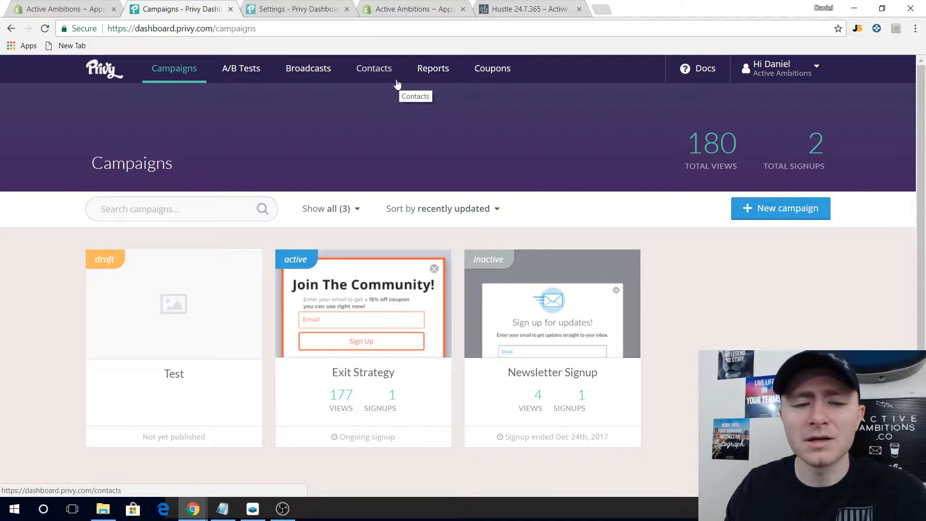
Step: Open the Test draft campaign in Privy, advance to its Design stage and start adding a display
{"action": "mouse_move", "coordinate": [172, 314]}
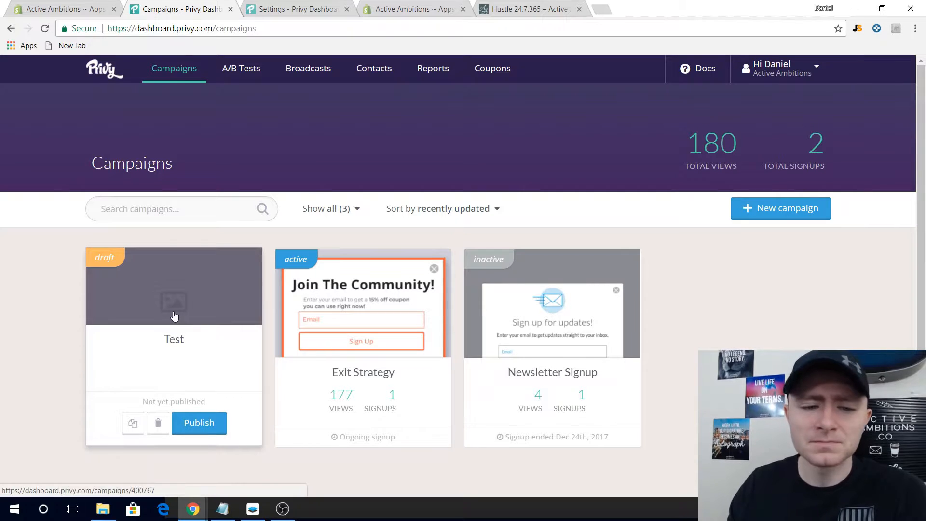
{"action": "left_click", "coordinate": [181, 309]}
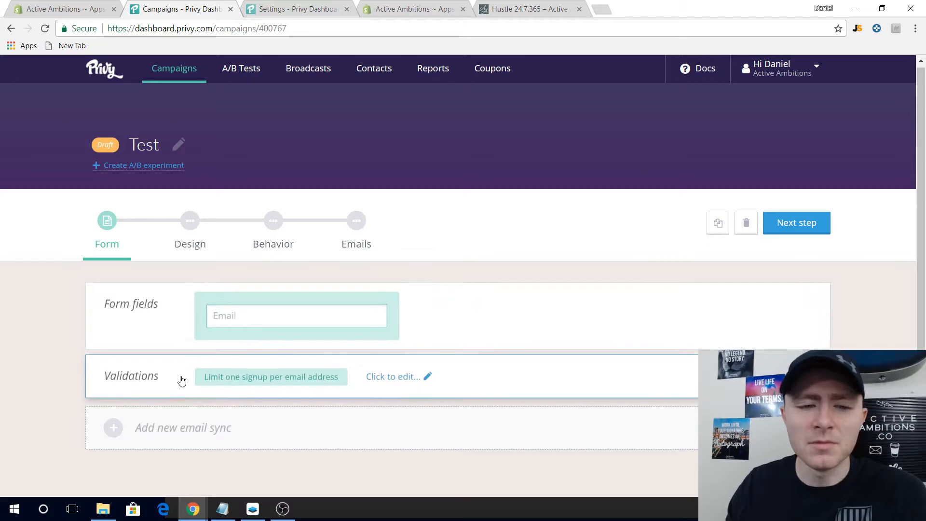
{"action": "left_click", "coordinate": [785, 233]}
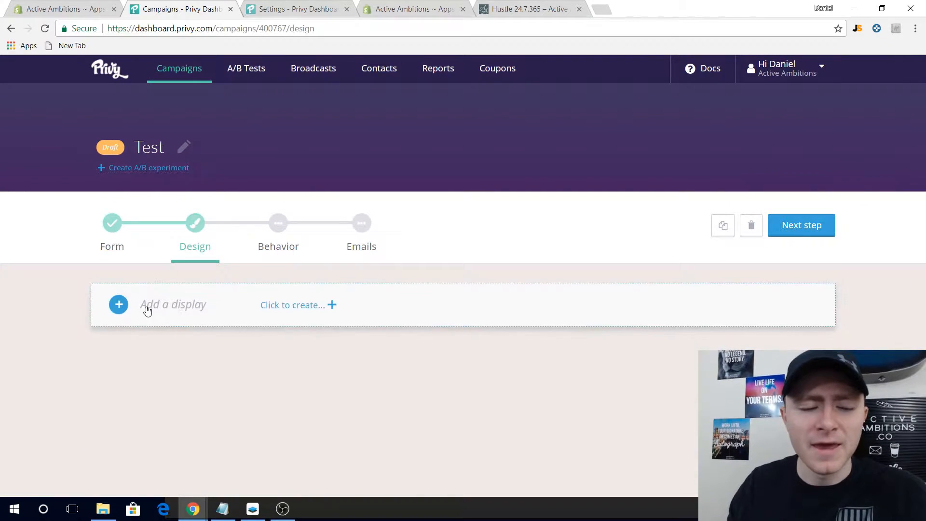
{"action": "left_click", "coordinate": [187, 305]}
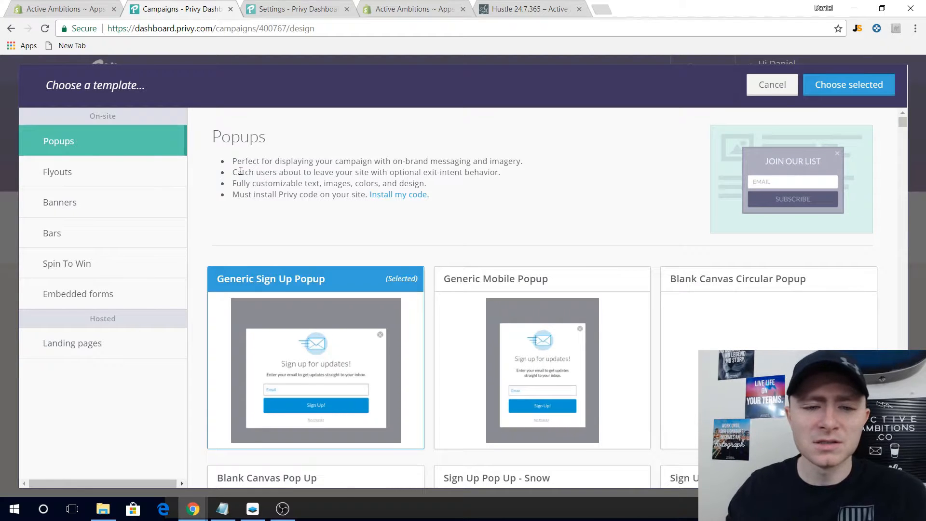
Step: Browse the Popups templates and the Flyouts templates available for the campaign display
{"action": "scroll", "coordinate": [313, 289], "scroll_direction": "down", "scroll_amount": 3}
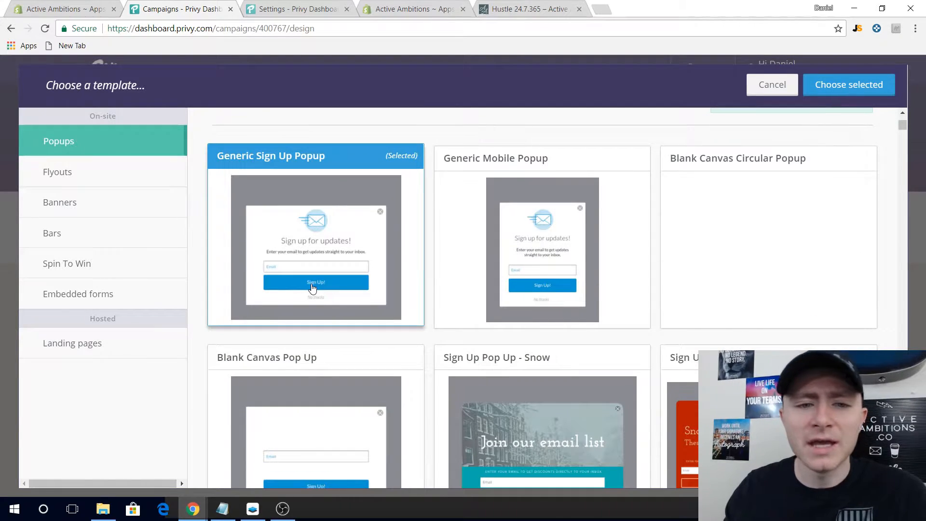
{"action": "scroll", "coordinate": [387, 290], "scroll_direction": "down", "scroll_amount": 3}
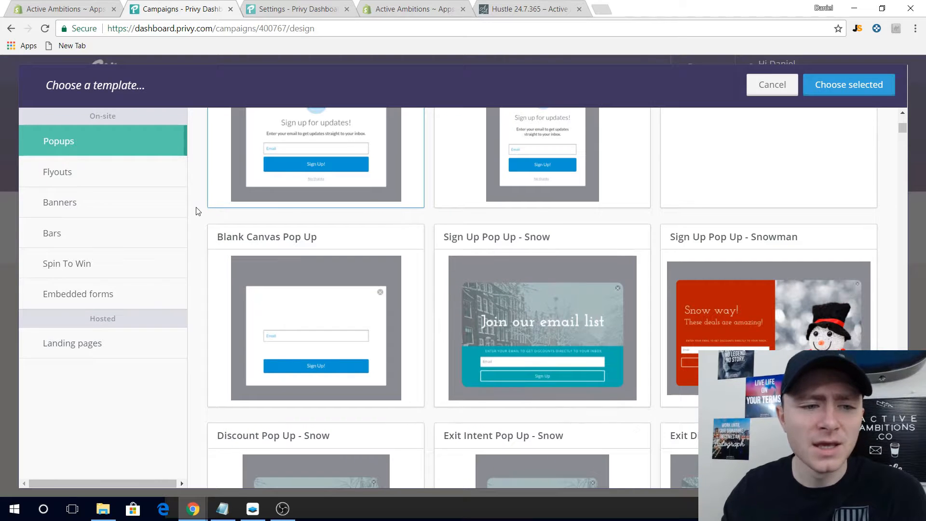
{"action": "left_click", "coordinate": [81, 180]}
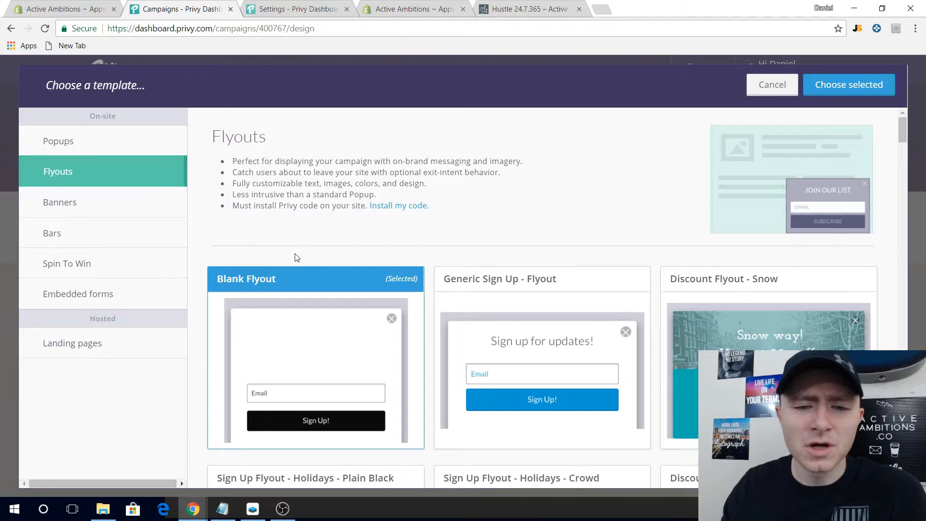
{"action": "scroll", "coordinate": [362, 309], "scroll_direction": "down", "scroll_amount": 1}
{"action": "scroll", "coordinate": [549, 319], "scroll_direction": "down", "scroll_amount": 3}
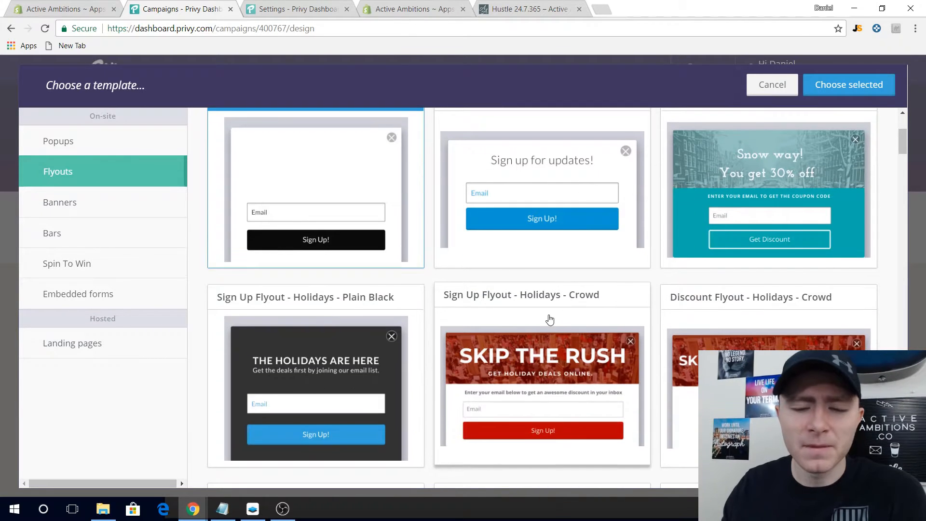
{"action": "scroll", "coordinate": [550, 319], "scroll_direction": "down", "scroll_amount": 2}
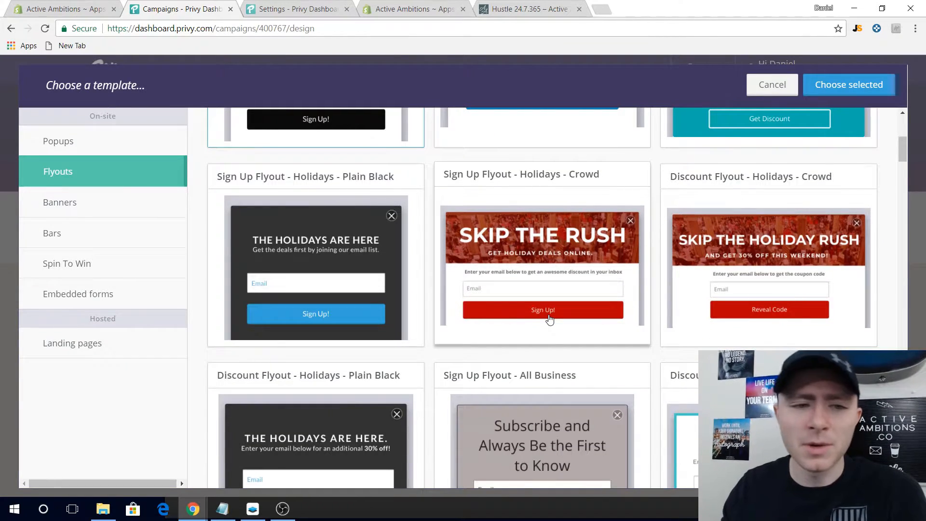
Step: Browse the Banners templates and the Spin To Win templates for the display
{"action": "left_click", "coordinate": [112, 206]}
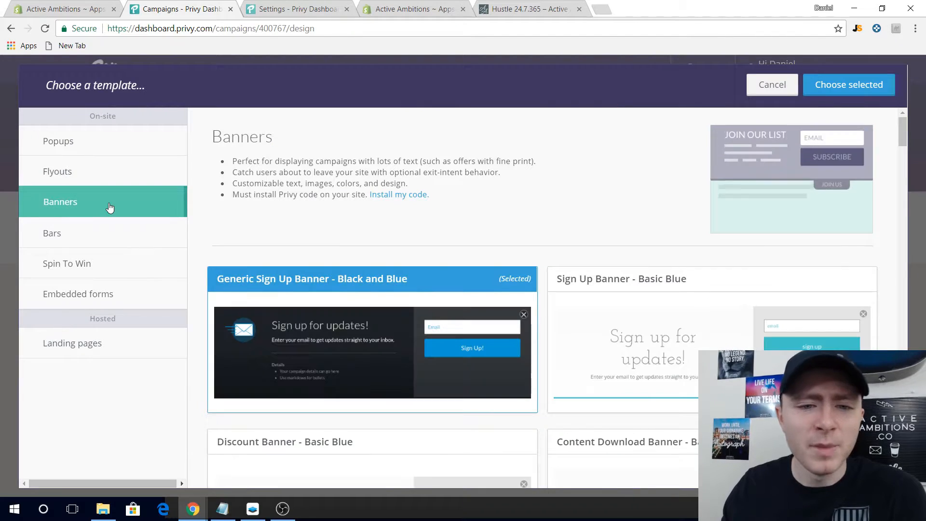
{"action": "scroll", "coordinate": [252, 264], "scroll_direction": "down", "scroll_amount": 1}
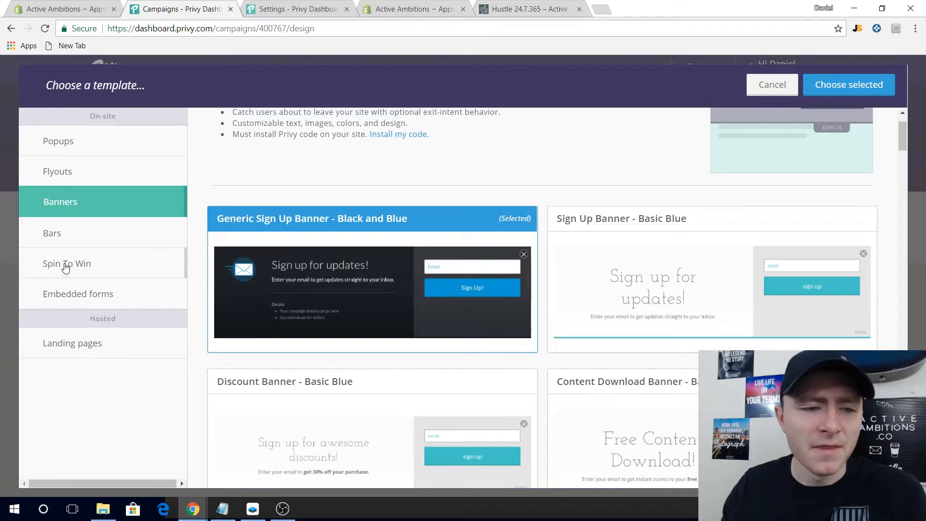
{"action": "left_click", "coordinate": [82, 263]}
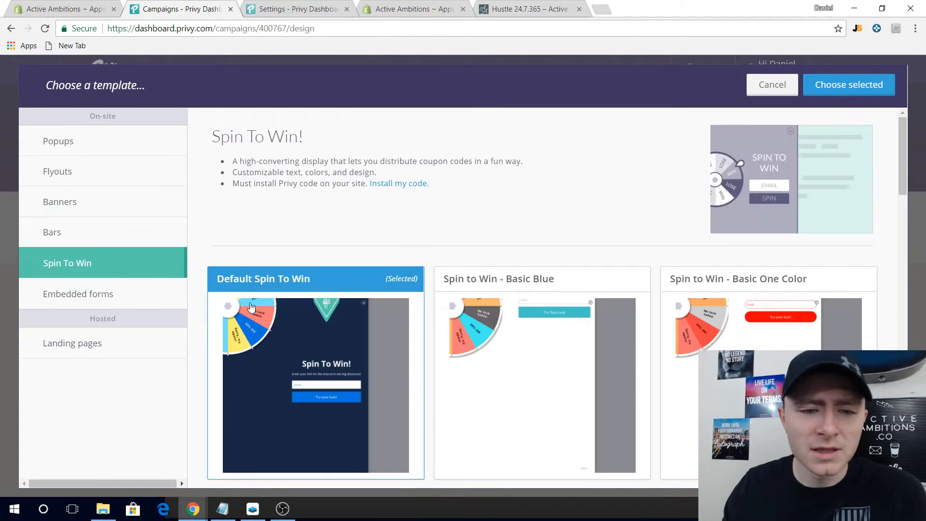
{"action": "scroll", "coordinate": [319, 324], "scroll_direction": "down", "scroll_amount": 1}
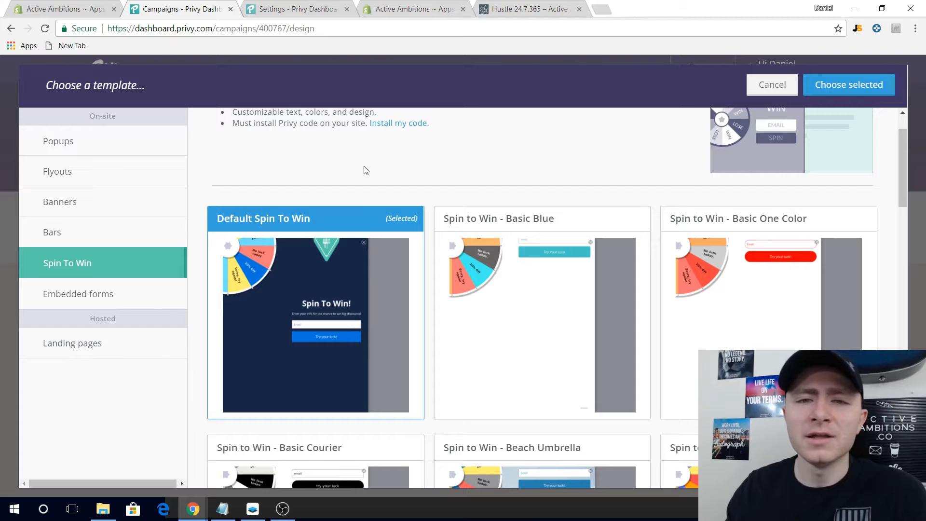
Step: Switch to Privy's subscription settings and compare the features of the Free, Plus, Commerce and Growth plans
{"action": "left_click", "coordinate": [304, 11]}
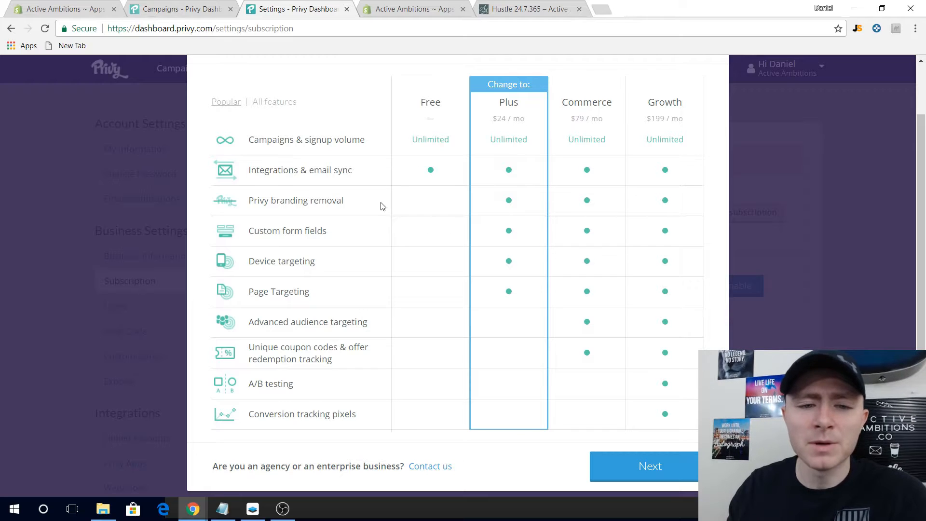
{"action": "mouse_move", "coordinate": [375, 229]}
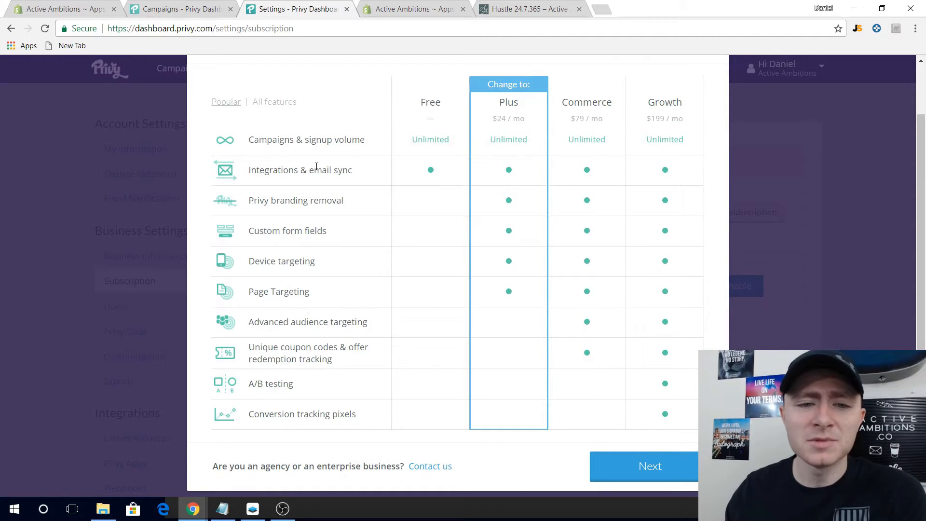
{"action": "mouse_move", "coordinate": [342, 170]}
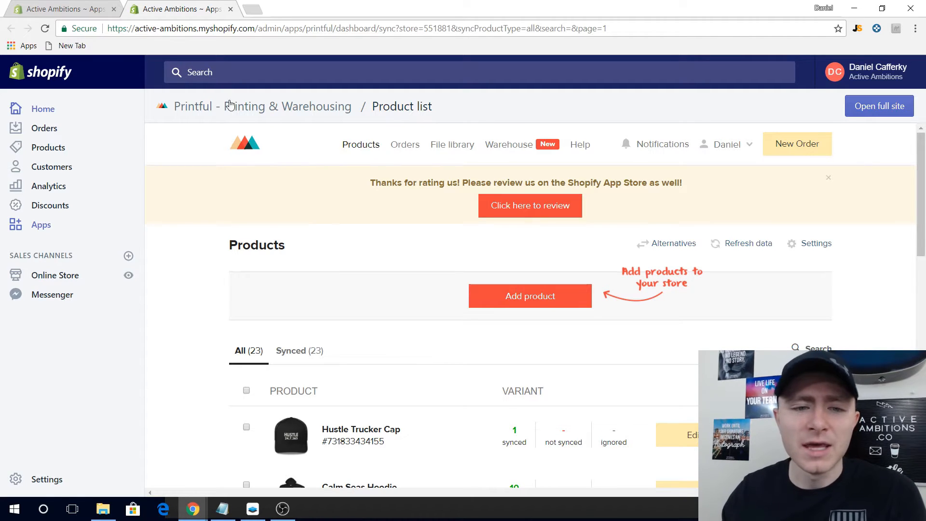
Step: Start adding a product in Printful and look through all the product categories, from Shirts to Towels
{"action": "left_click", "coordinate": [489, 308]}
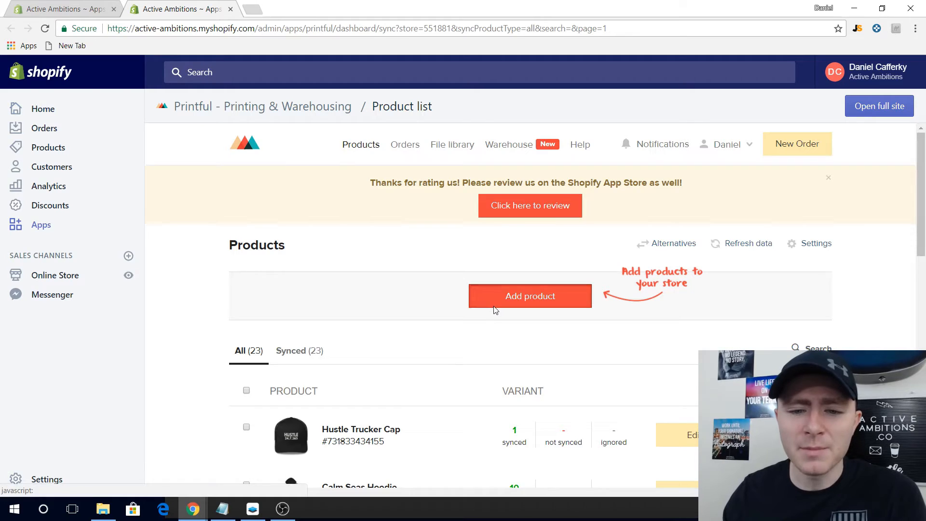
{"action": "scroll", "coordinate": [485, 325], "scroll_direction": "down", "scroll_amount": 3}
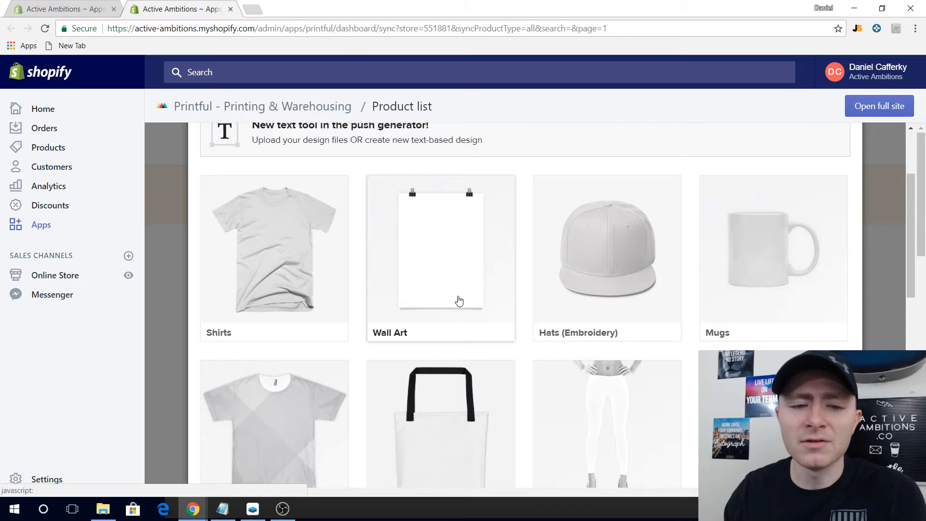
{"action": "scroll", "coordinate": [584, 313], "scroll_direction": "down", "scroll_amount": 2}
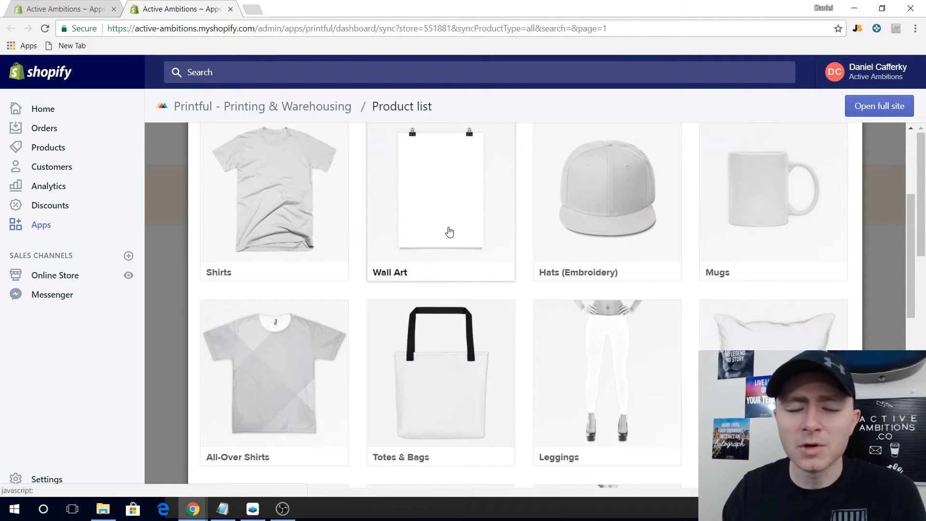
{"action": "scroll", "coordinate": [450, 232], "scroll_direction": "down", "scroll_amount": 2}
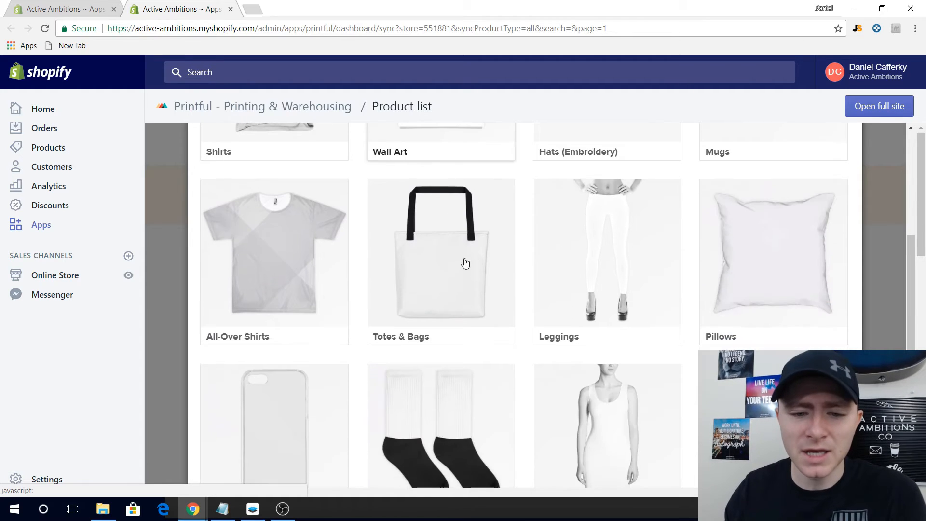
{"action": "scroll", "coordinate": [584, 275], "scroll_direction": "down", "scroll_amount": 2}
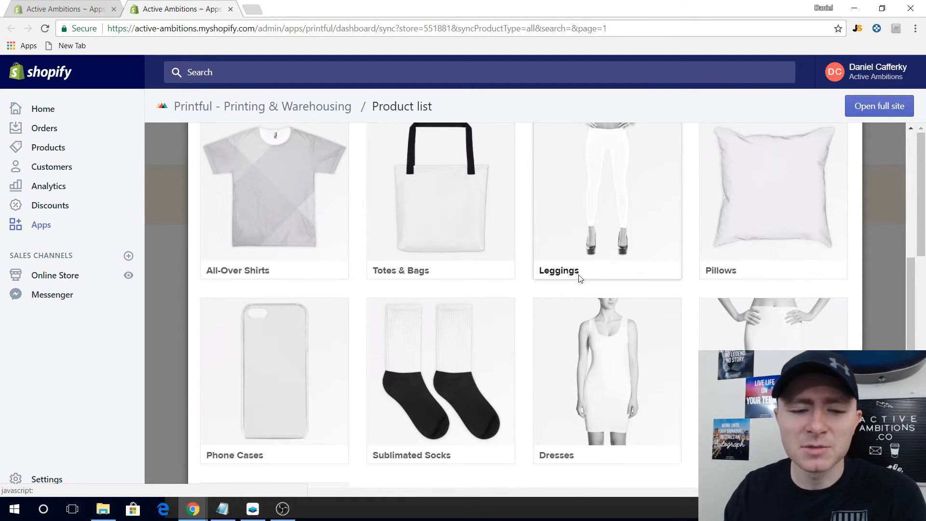
{"action": "scroll", "coordinate": [523, 316], "scroll_direction": "down", "scroll_amount": 2}
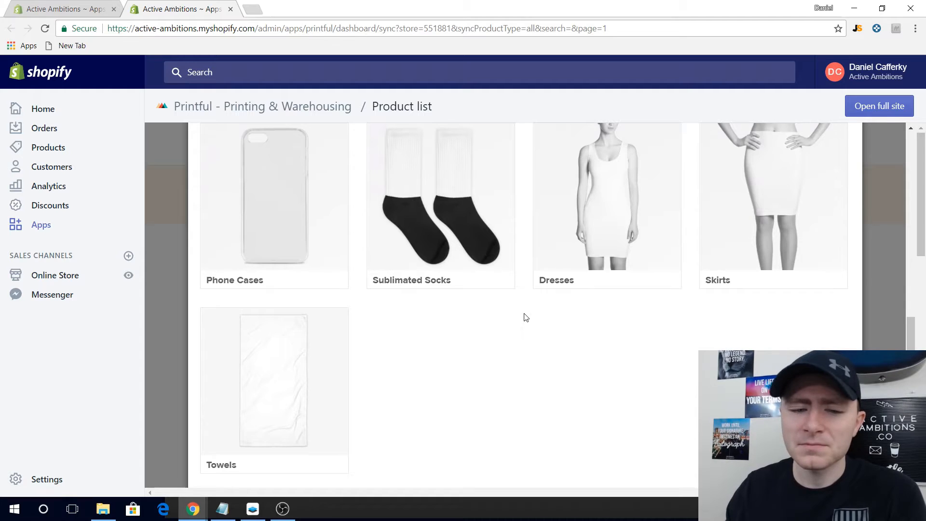
{"action": "scroll", "coordinate": [525, 319], "scroll_direction": "up", "scroll_amount": 8}
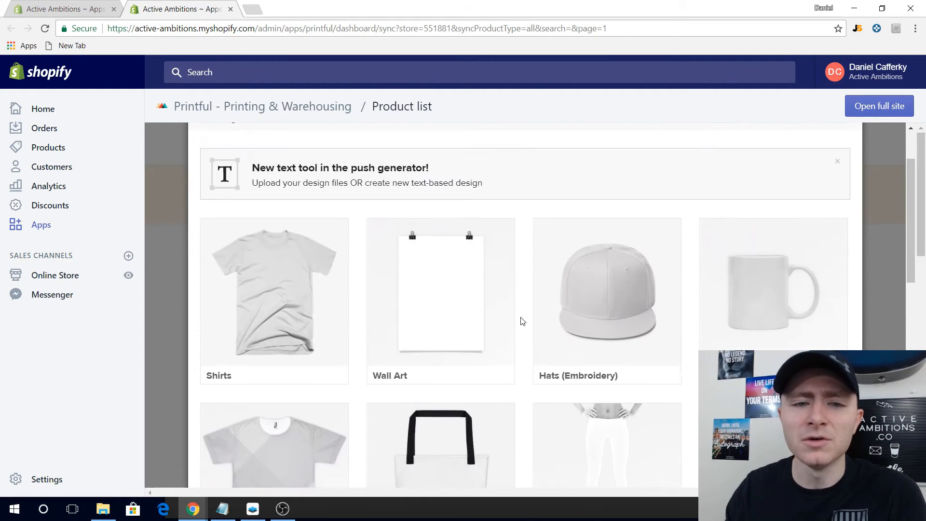
{"action": "scroll", "coordinate": [522, 321], "scroll_direction": "up", "scroll_amount": 2}
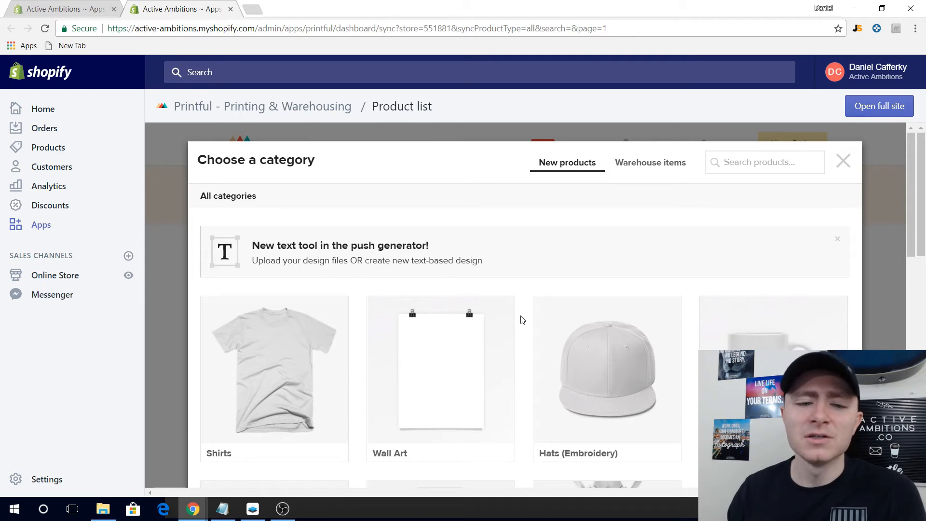
{"action": "scroll", "coordinate": [332, 296], "scroll_direction": "down", "scroll_amount": 3}
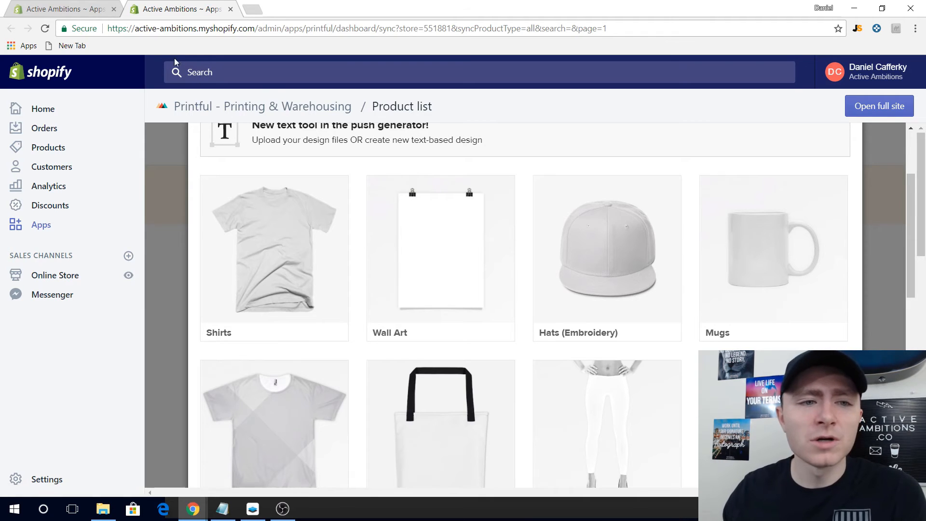
Step: Return to the store's Apps page and review the list of installed apps
{"action": "left_click", "coordinate": [78, 9]}
{"action": "scroll", "coordinate": [241, 160], "scroll_direction": "down", "scroll_amount": 2}
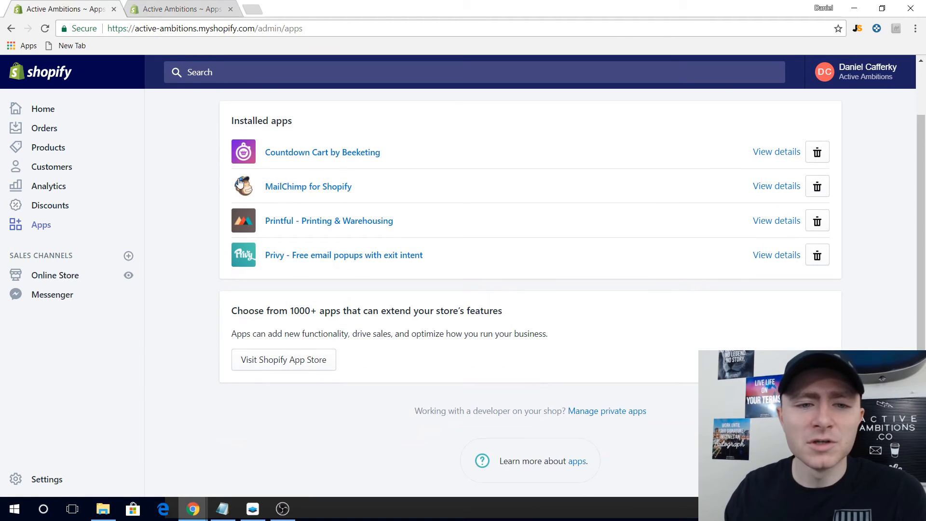